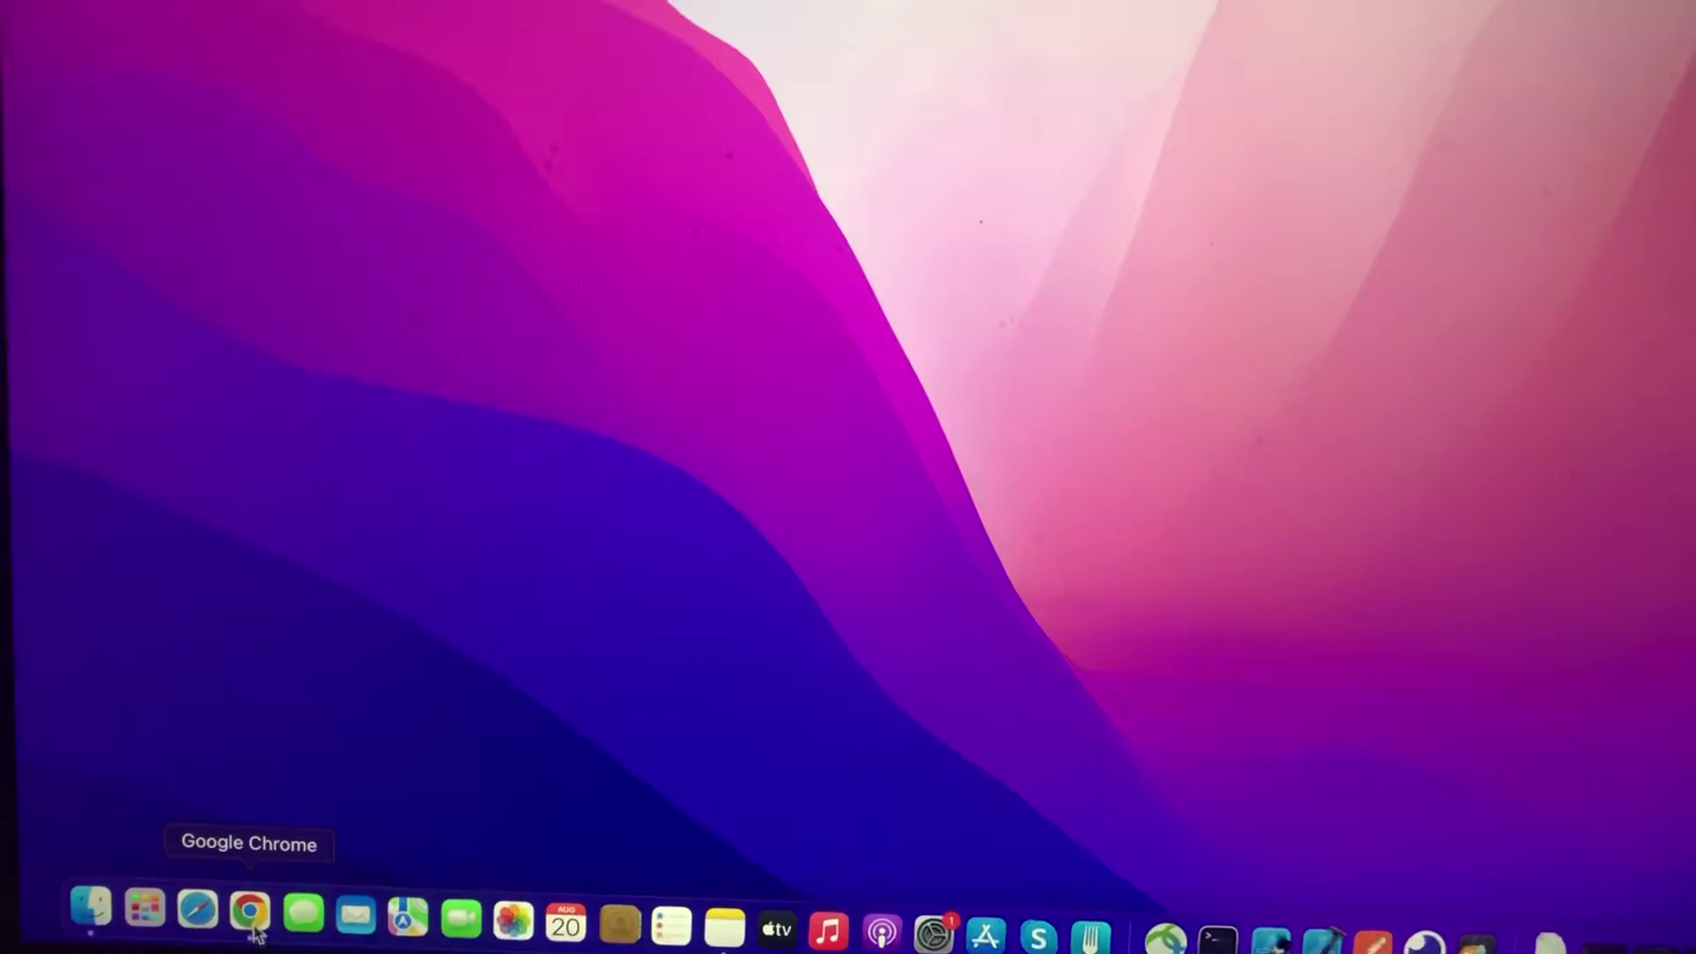
- Launch Disk Utility from Launchpad's Other folder to view Macintosh HD's 46.12 GB free
left_click(136, 899)
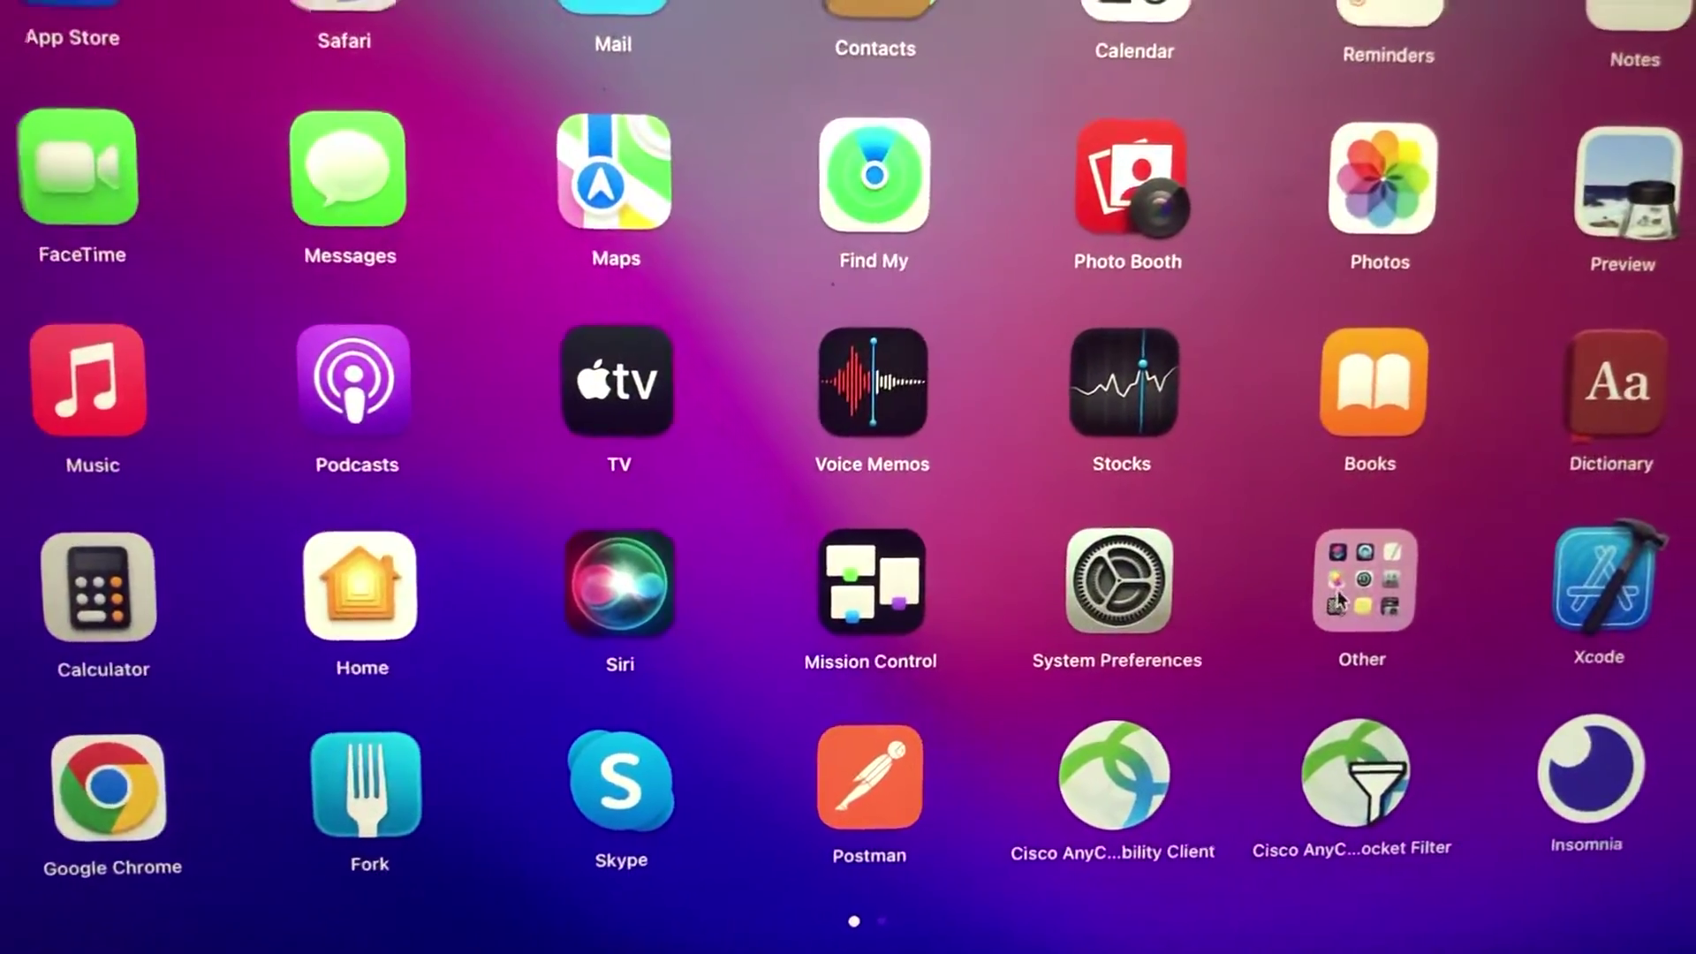
left_click(1338, 599)
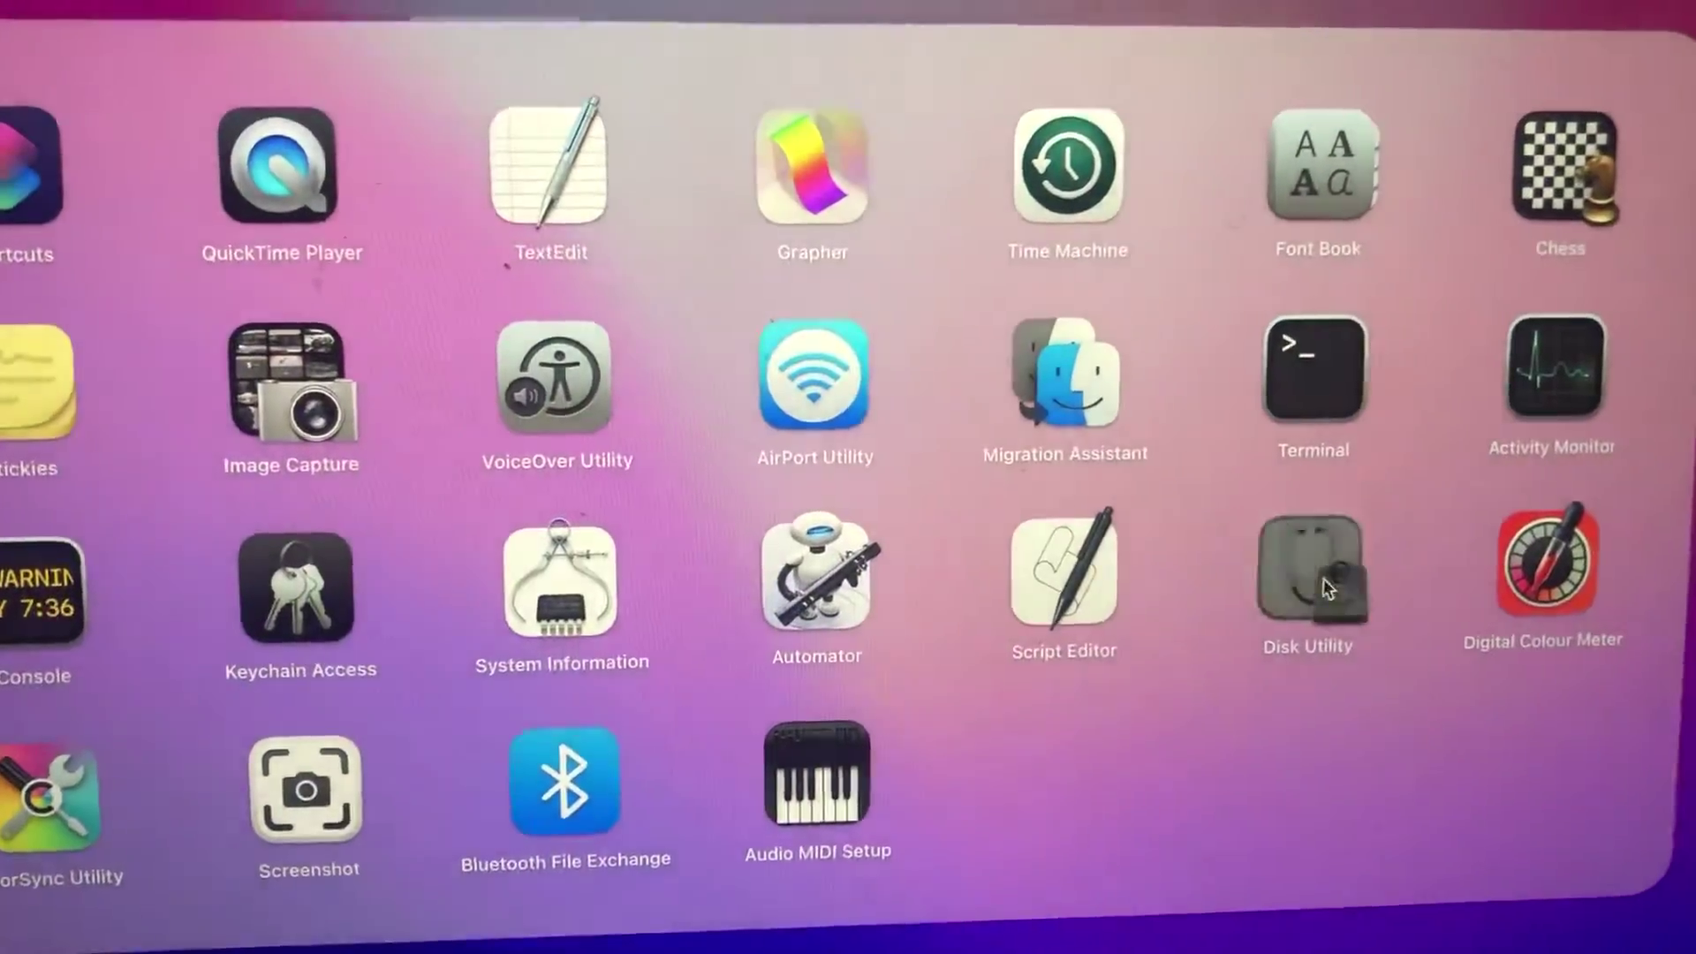
left_click(1325, 572)
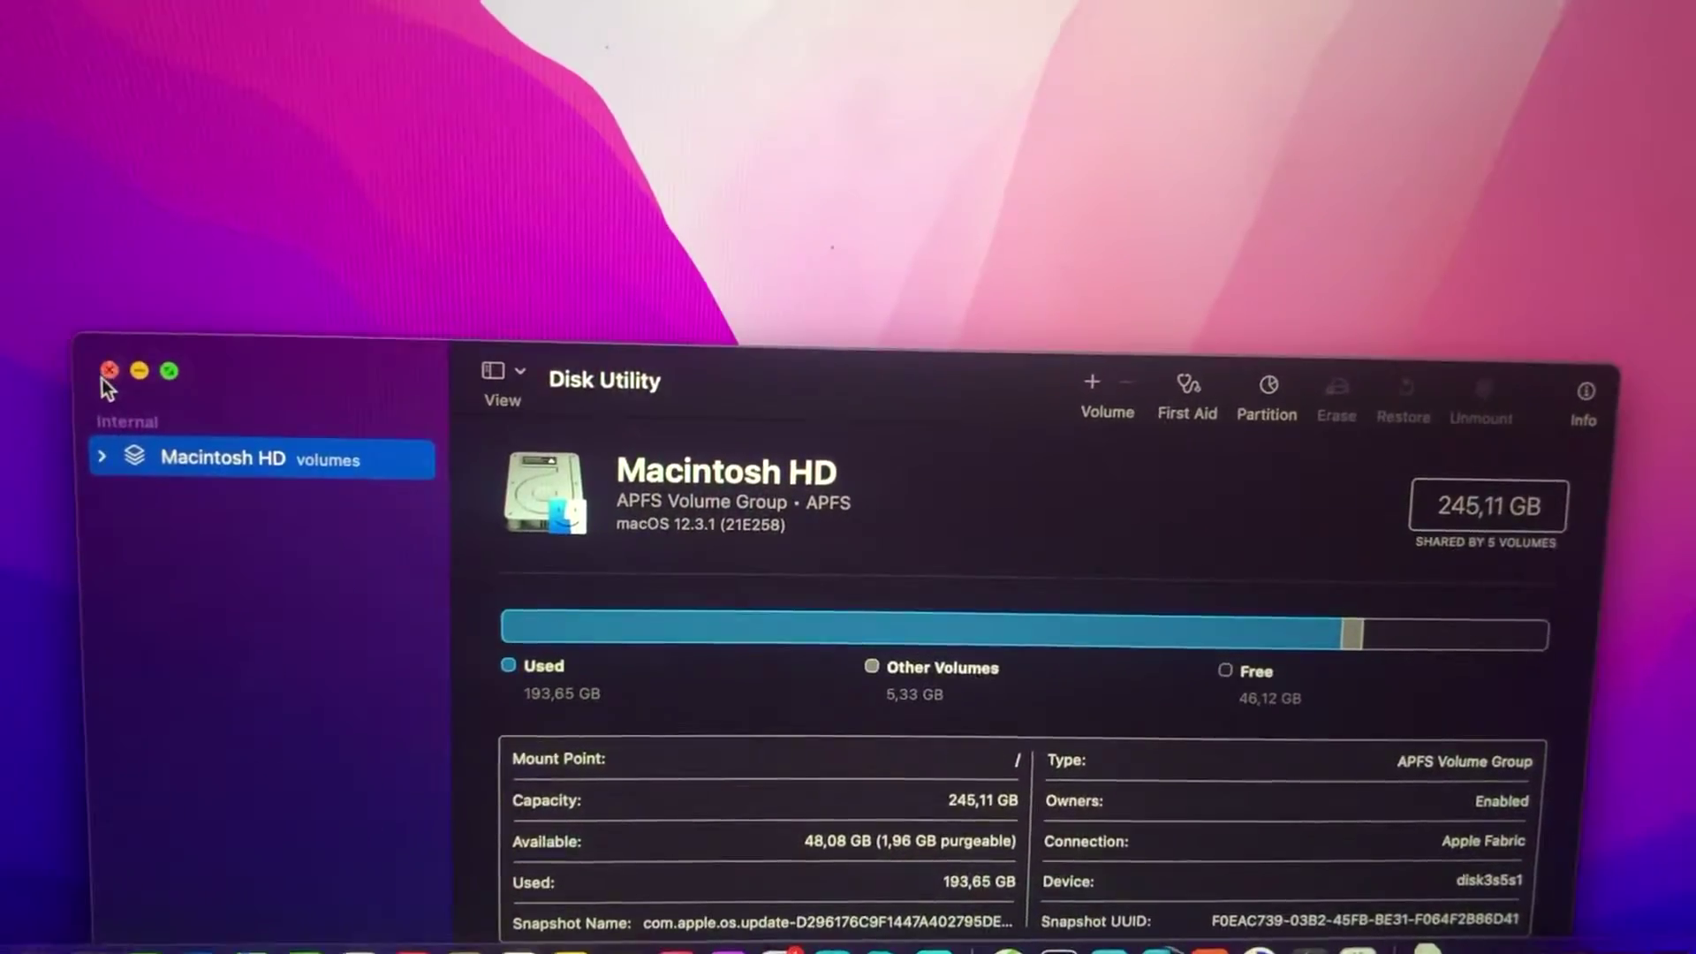
- Close the Disk Utility window to return to the desktop
left_click(101, 377)
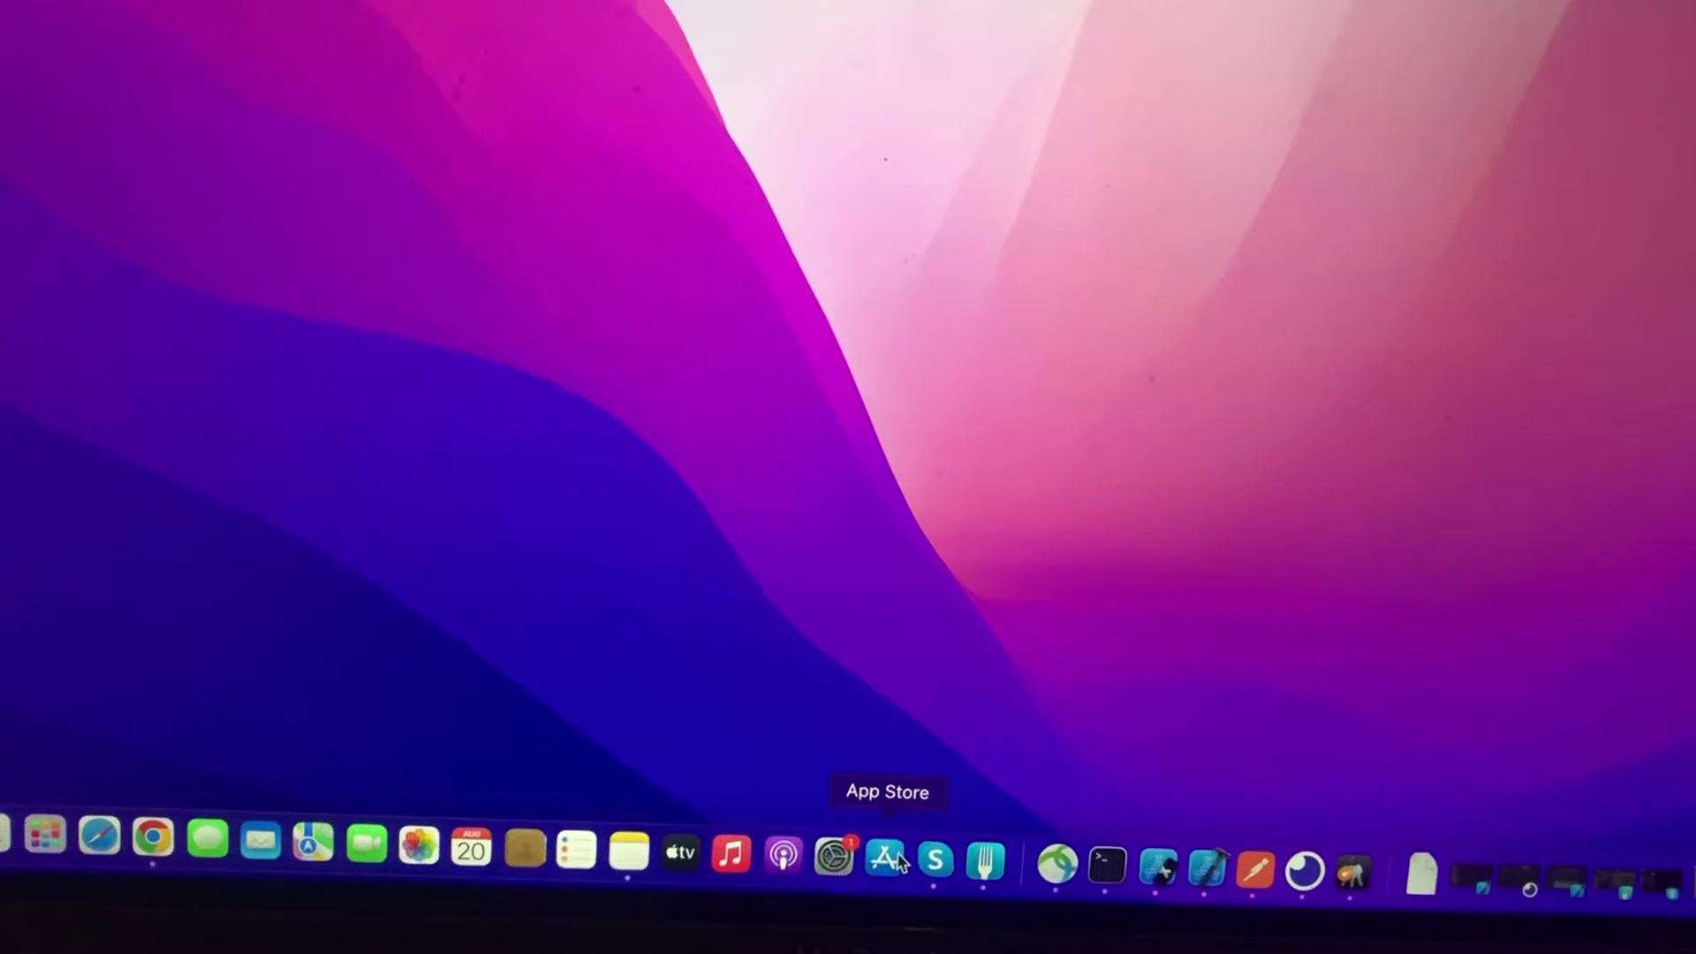
- Search the App Store for 'ccleaner' to list apps like CleanMyMac X and Cleaner One
left_click(860, 884)
left_click(203, 58)
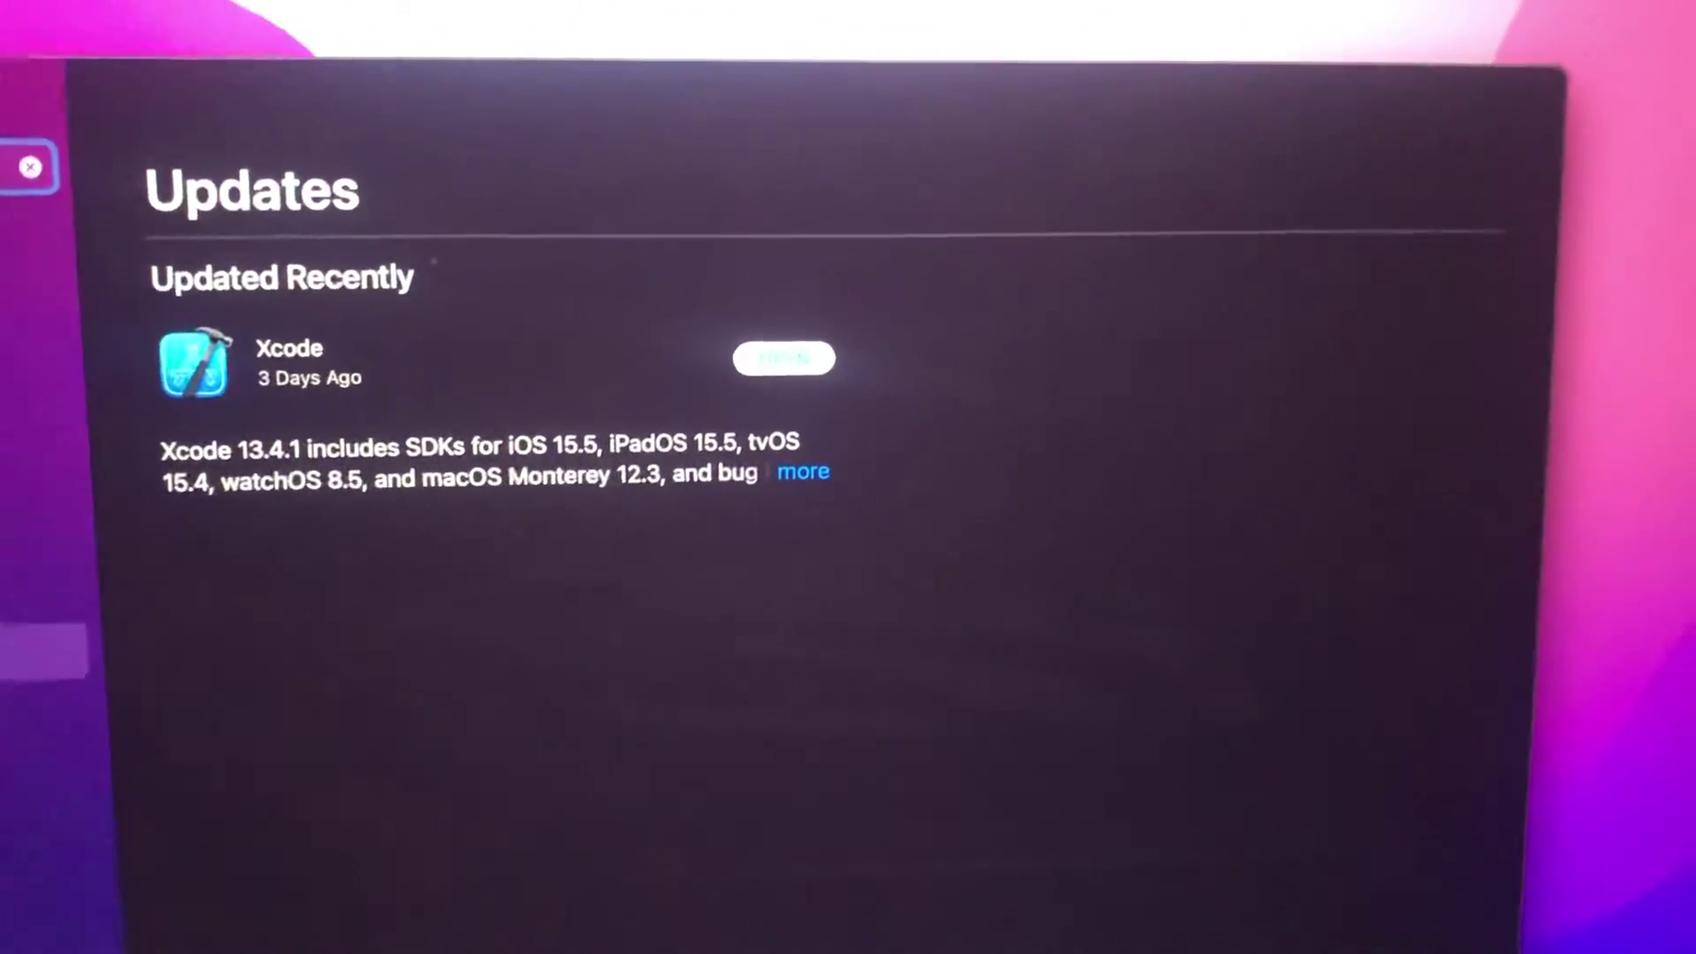
type("ccl")
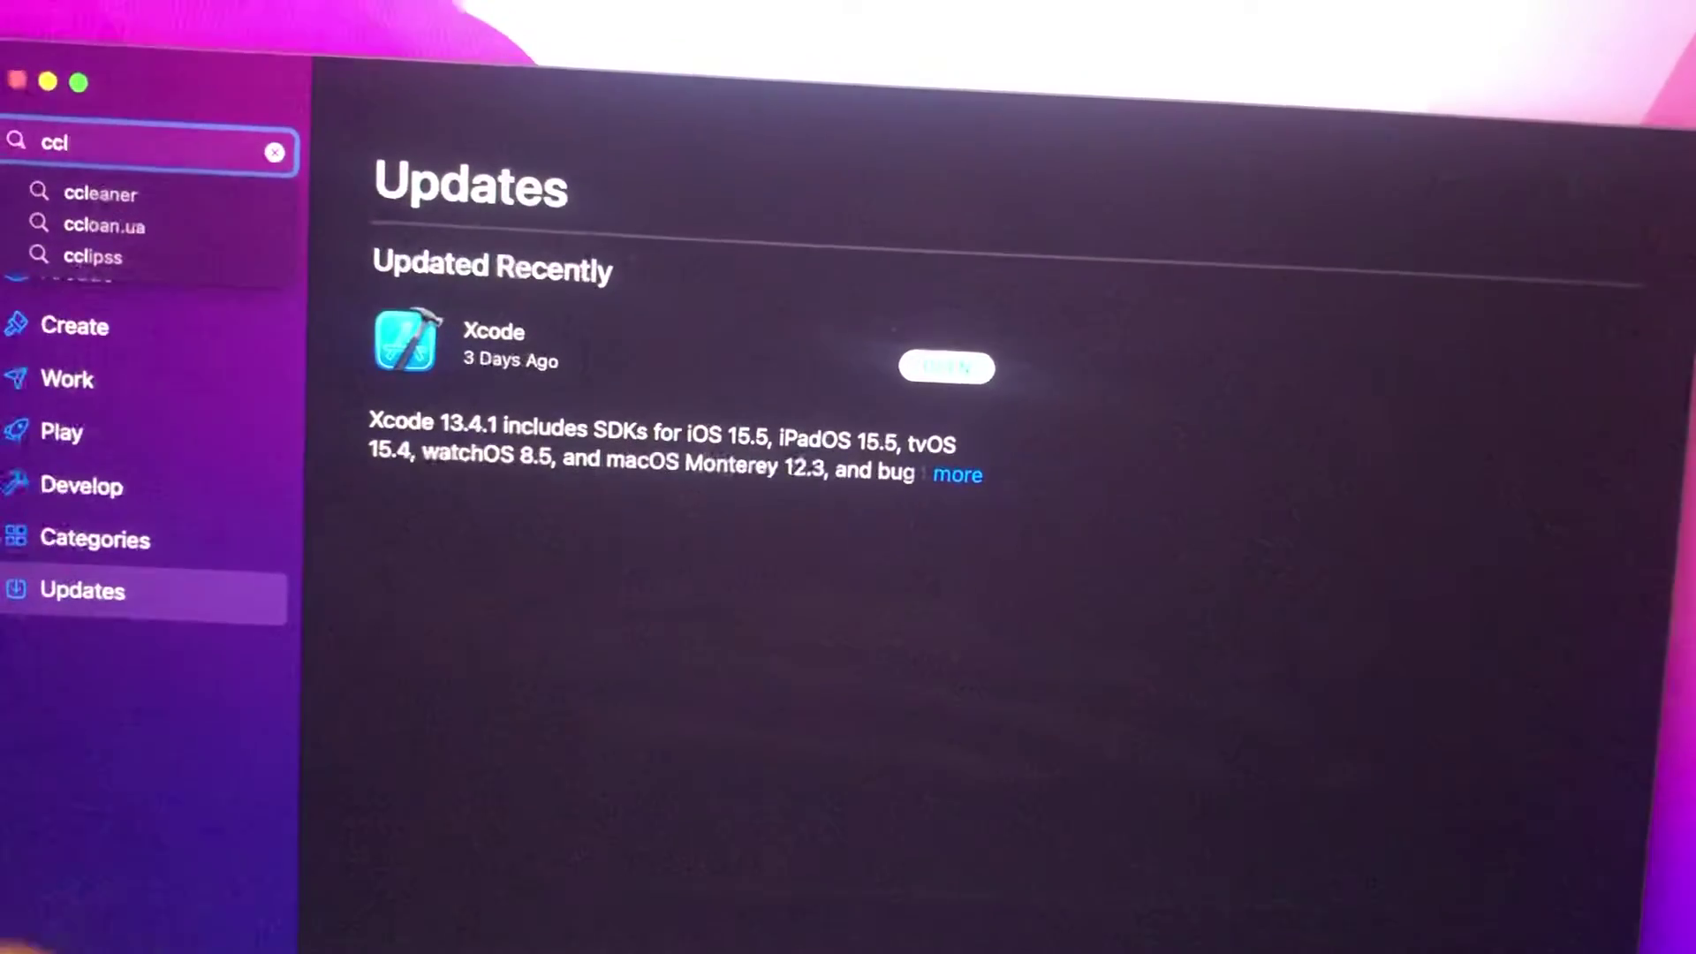
left_click(159, 182)
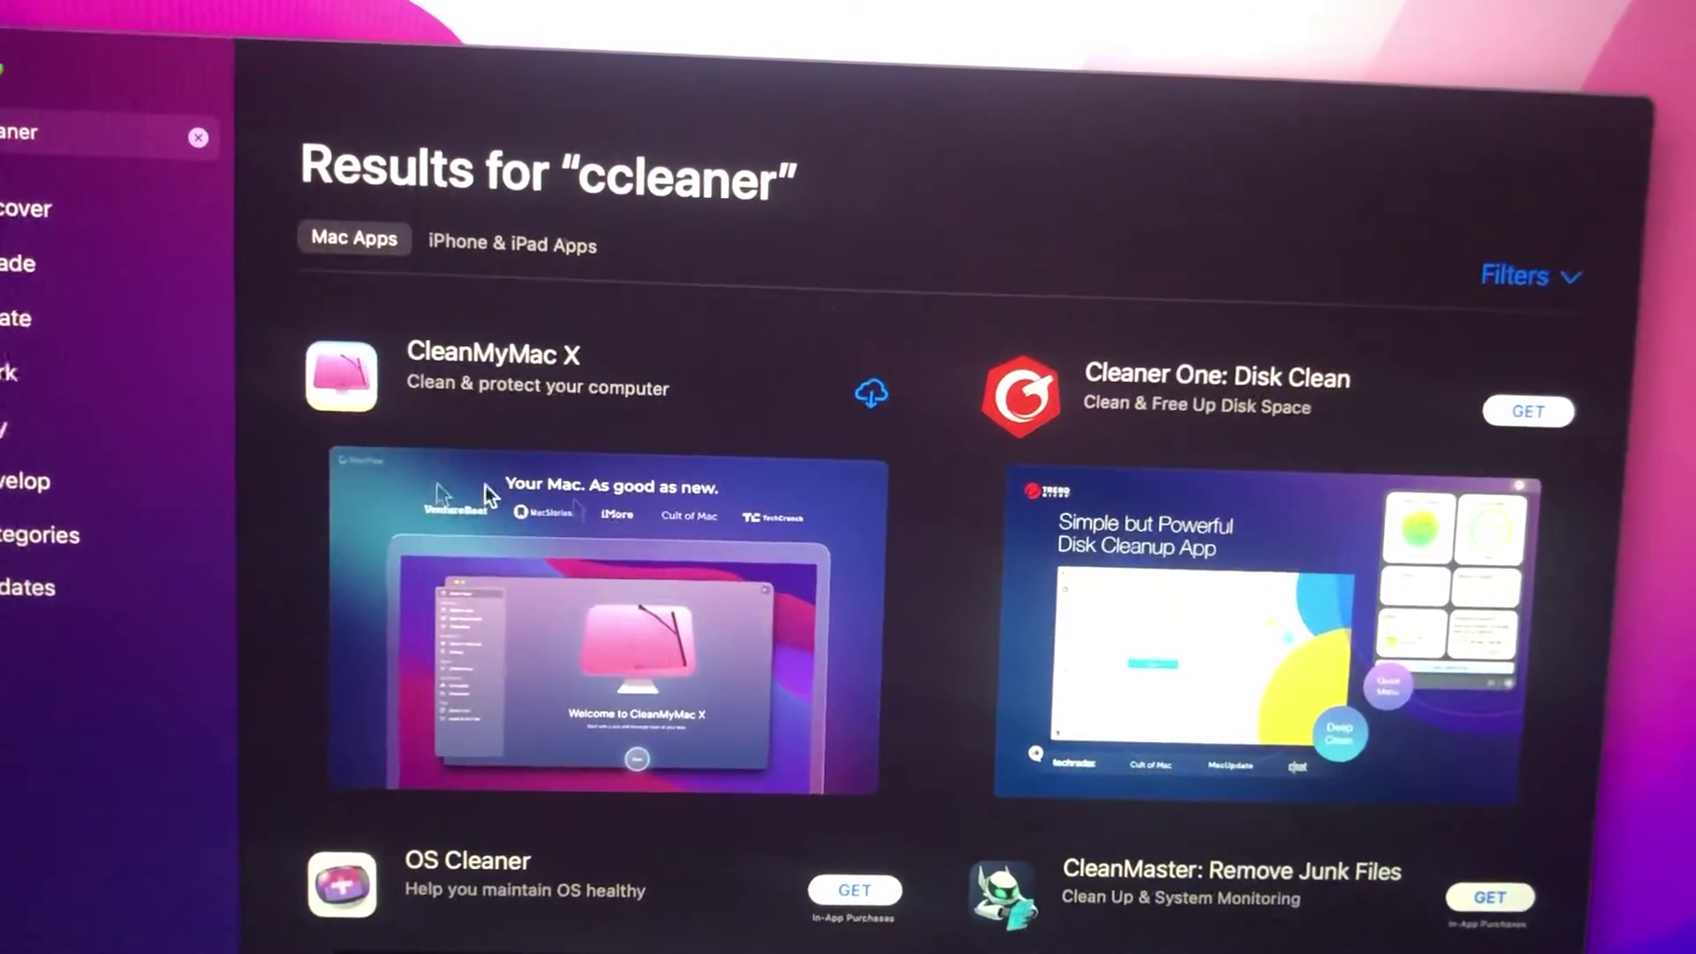
scroll(859, 796, "down", 5)
scroll(844, 809, "up", 5)
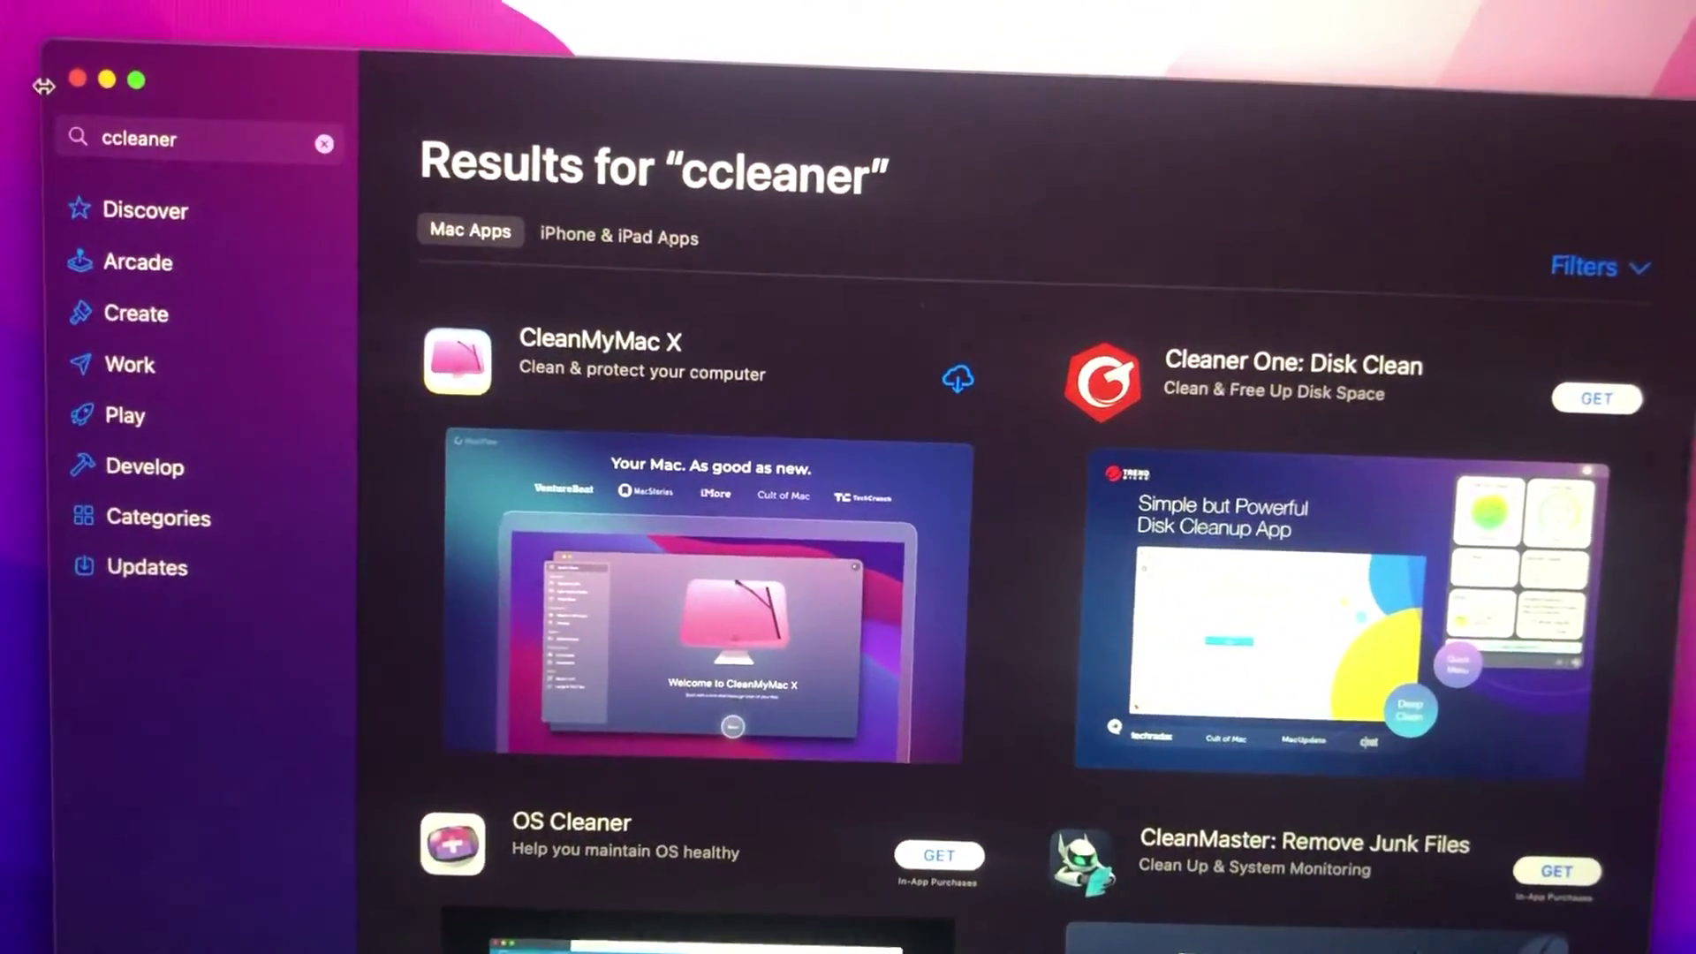